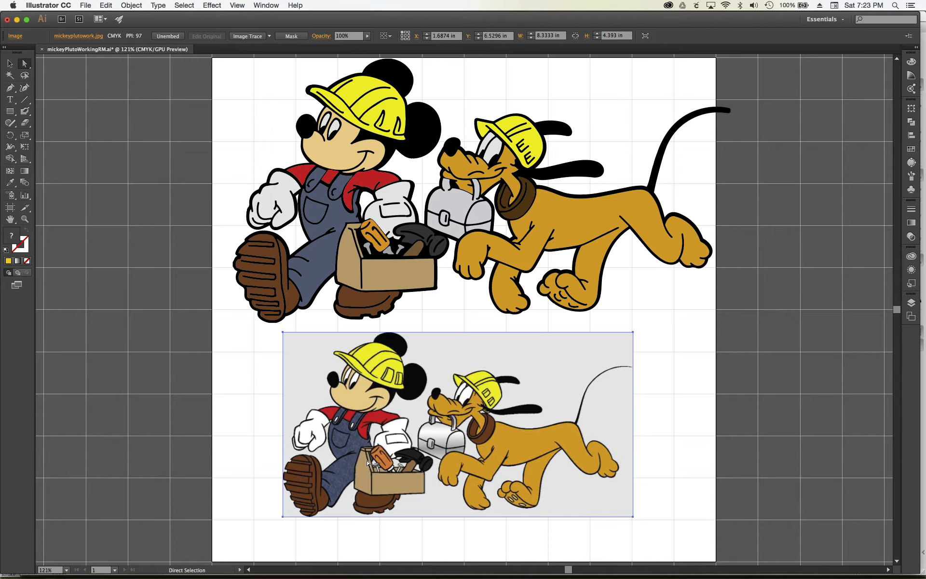
# - Move the reference image up beside Mickey's legs, over Pluto, to compare the traced boots with the original
pyautogui.moveTo(334, 470); pyautogui.dragTo(481, 230)
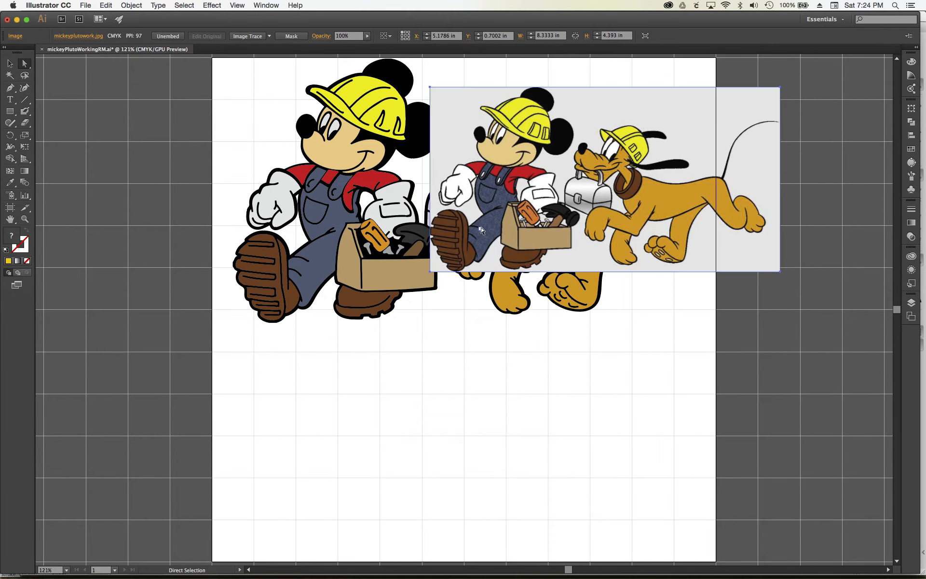
pyautogui.press('super+equal')
pyautogui.press('super+equal')
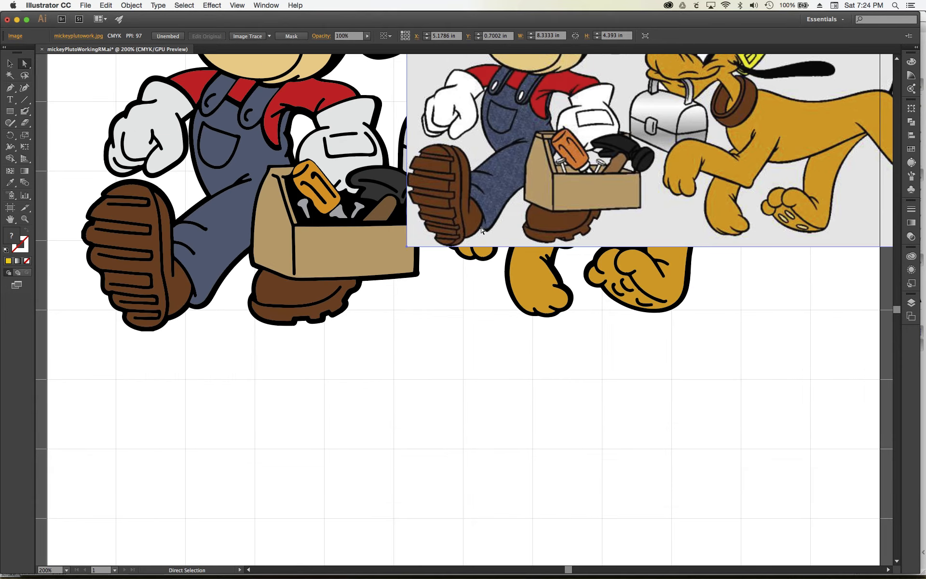
pyautogui.scroll(5, 898, 309)
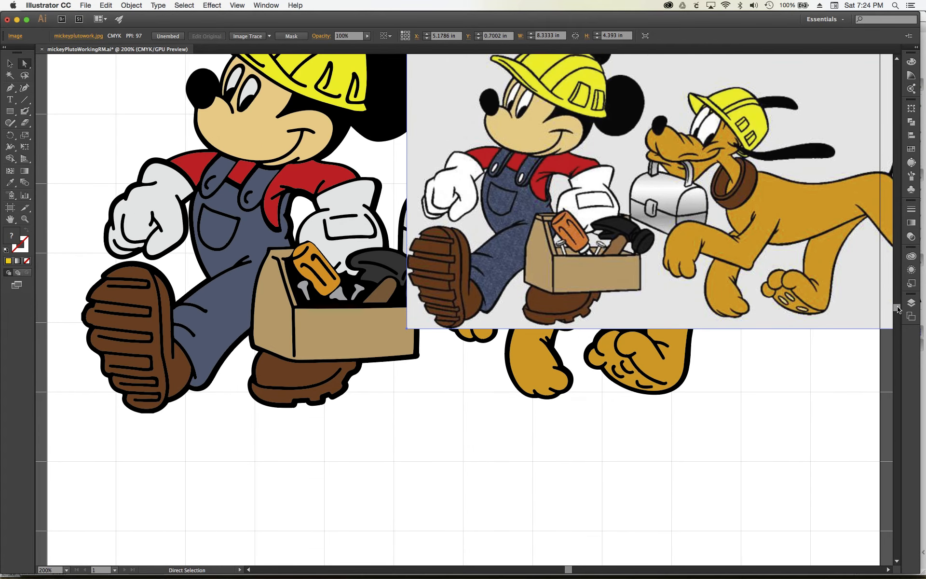
pyautogui.moveTo(897, 306); pyautogui.dragTo(897, 305)
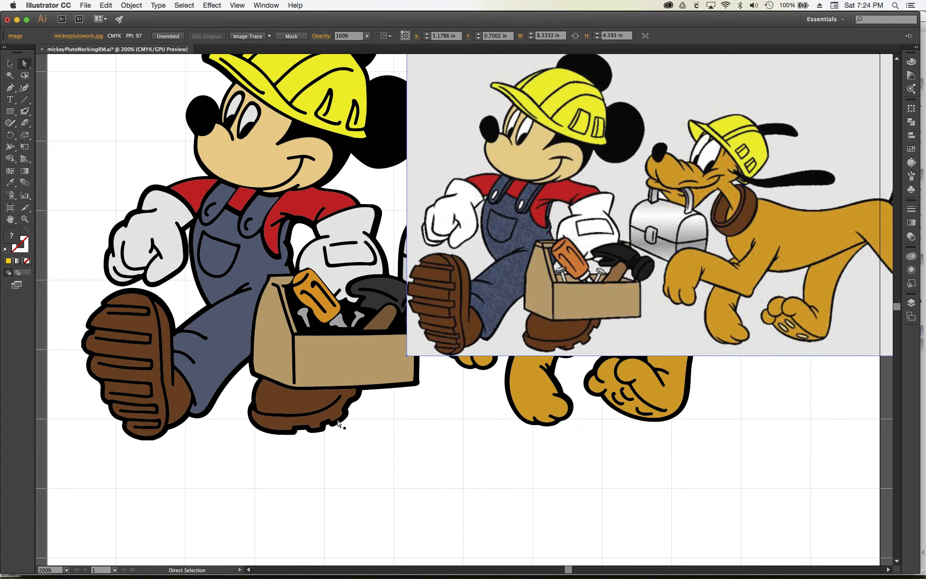
pyautogui.moveTo(441, 280); pyautogui.dragTo(434, 317)
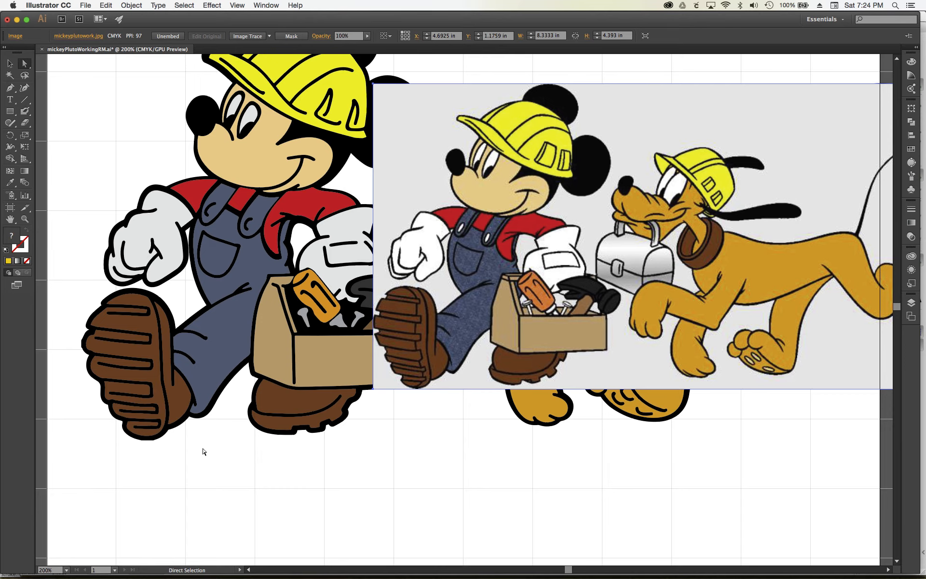
# - Pull the brown boot shapes down off Mickey's black base layer to expose it, and put them back in place
pyautogui.moveTo(153, 355); pyautogui.dragTo(243, 484)
pyautogui.click(342, 471)
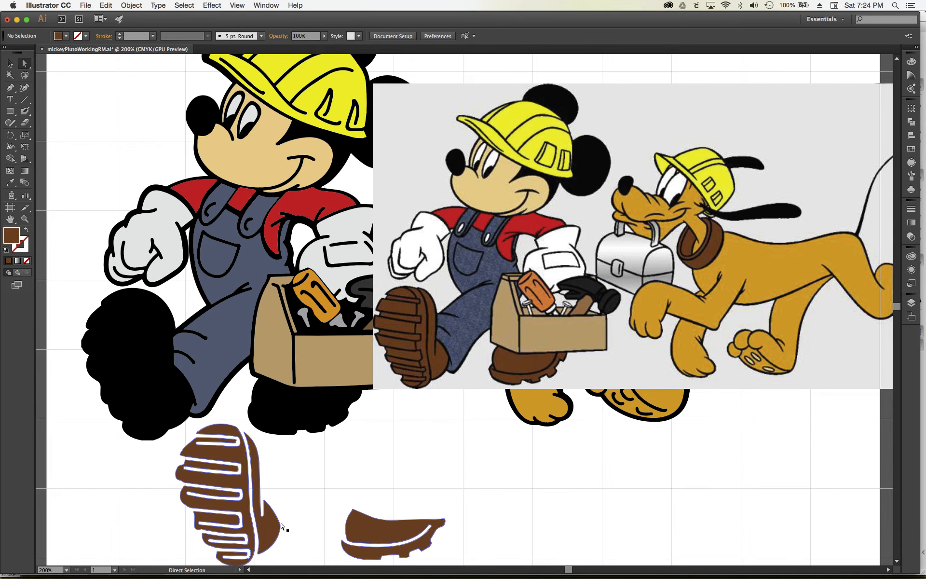
pyautogui.moveTo(370, 535); pyautogui.dragTo(282, 405)
pyautogui.click(278, 464)
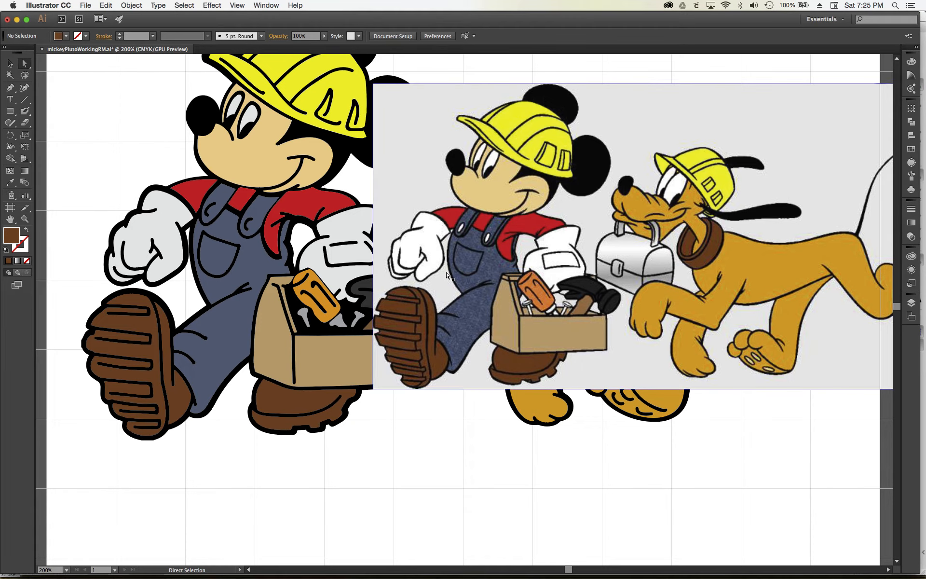
# - Select Mickey's blue overalls compound path to examine its pocket, strap and crease lines against the reference image
pyautogui.press('super+equal')
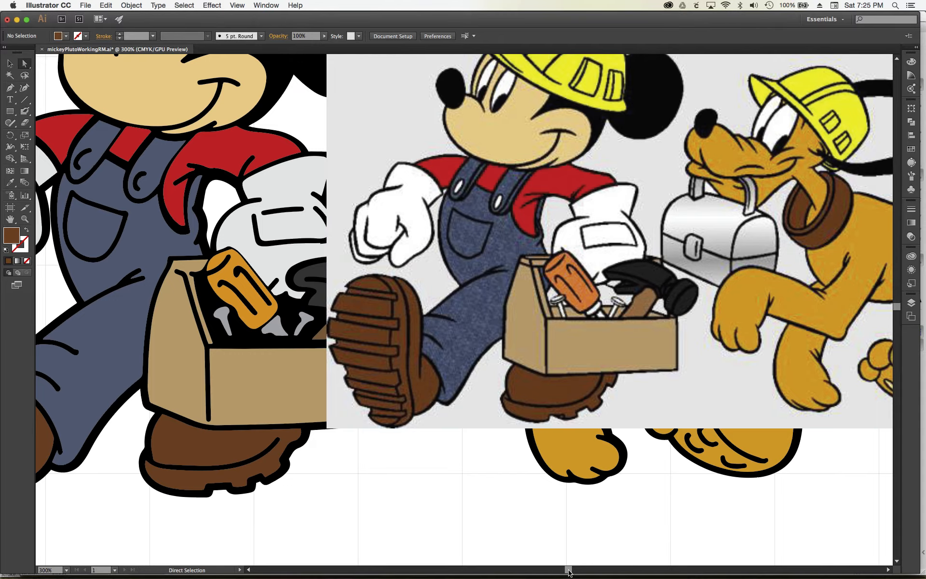
pyautogui.moveTo(568, 572); pyautogui.dragTo(565, 572)
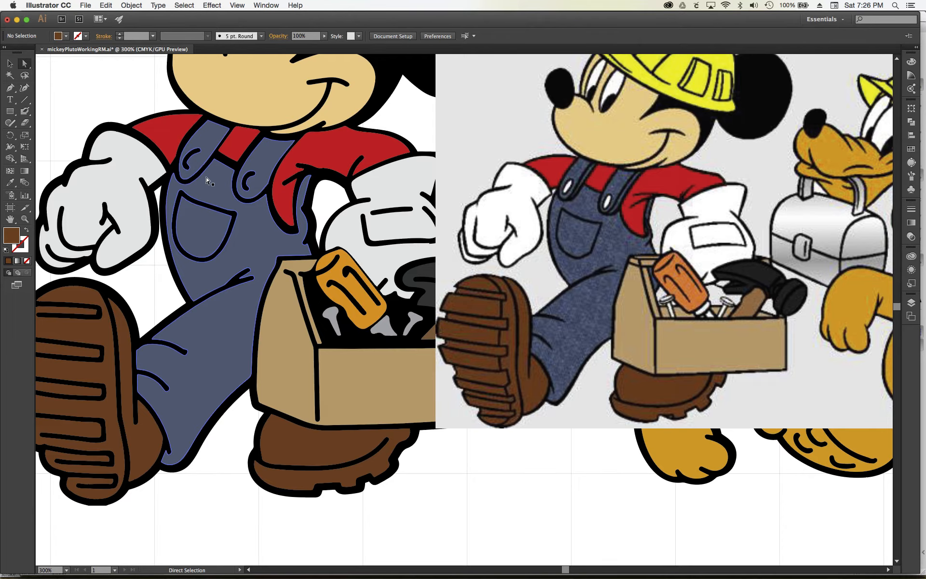
pyautogui.click(209, 141)
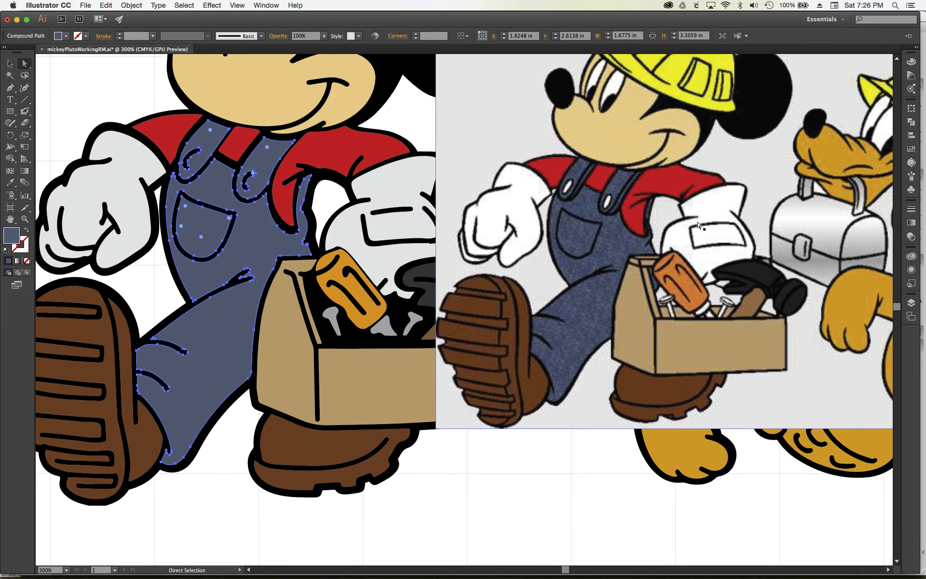
# - Deselect the overalls and shift the reference image clear of Mickey's ear and toolbox to compare the gloves and tools
pyautogui.scroll(5, 896, 308)
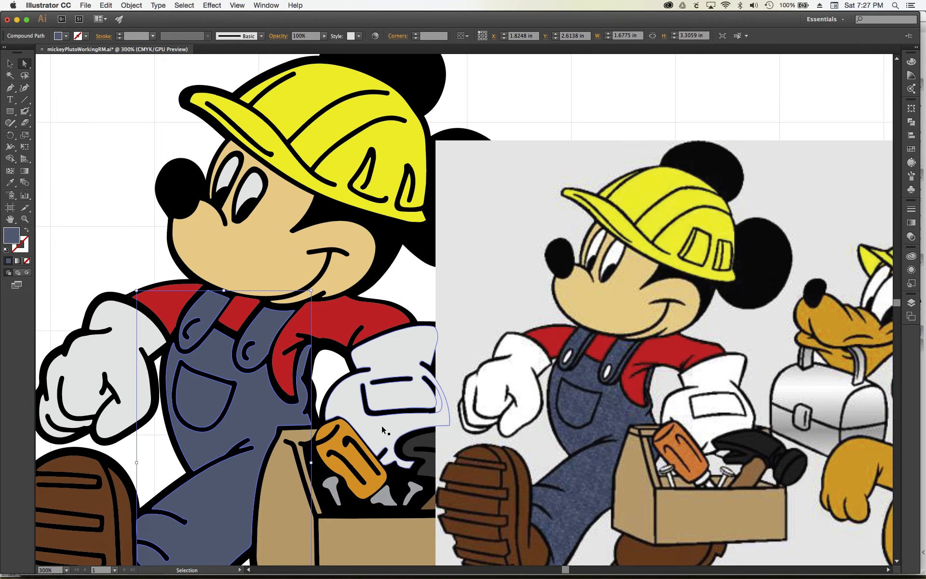
pyautogui.press('super+minus')
pyautogui.press('super+minus')
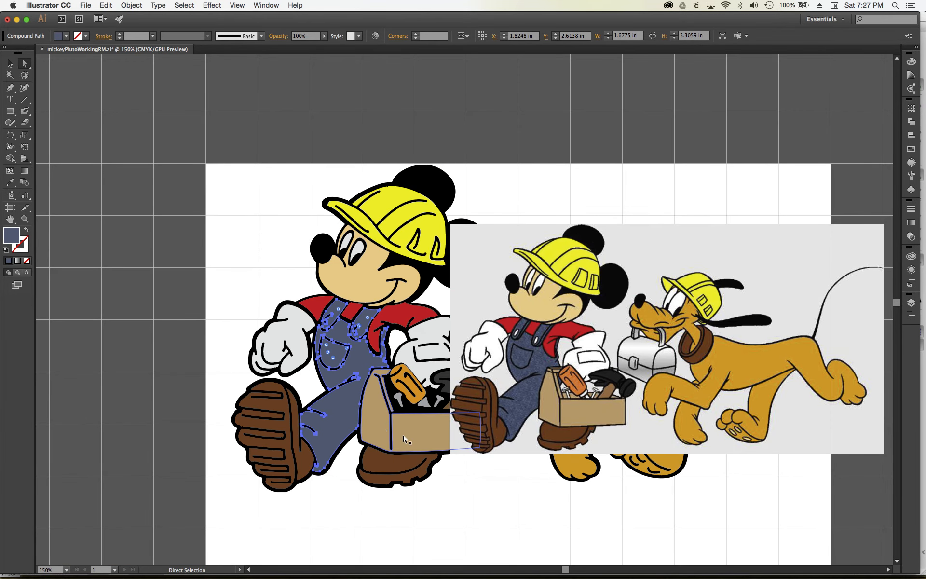
pyautogui.click(350, 482)
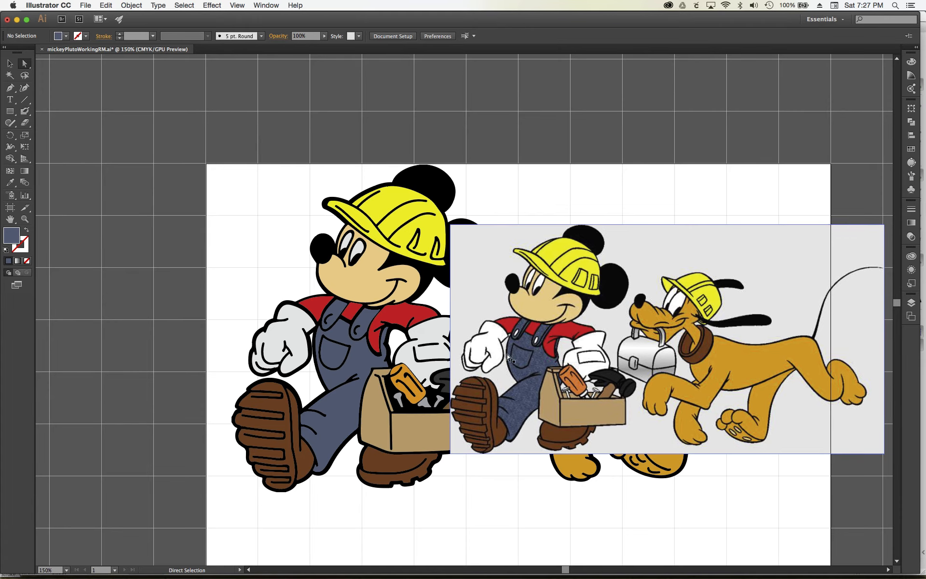
pyautogui.moveTo(505, 401); pyautogui.dragTo(604, 397)
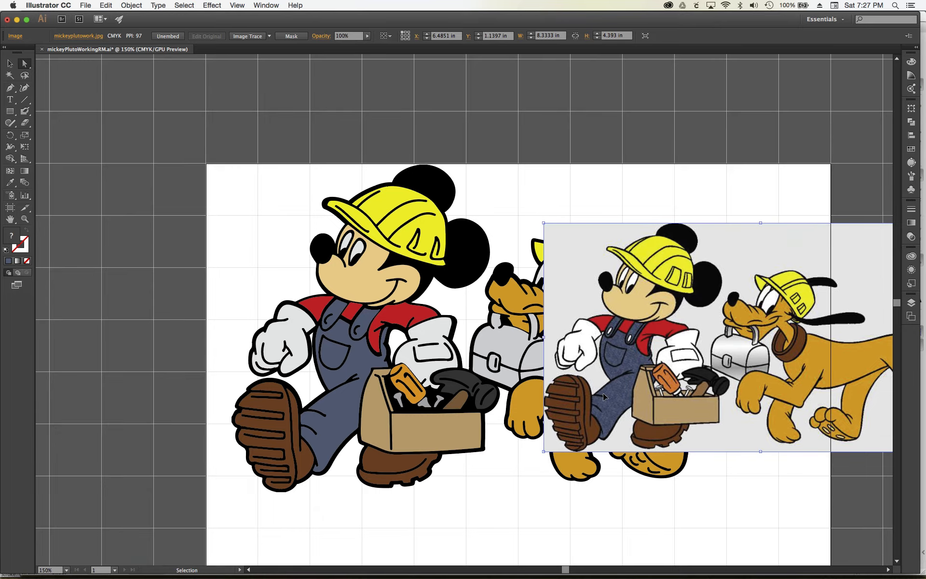
pyautogui.press('super+equal')
pyautogui.press('super+equal')
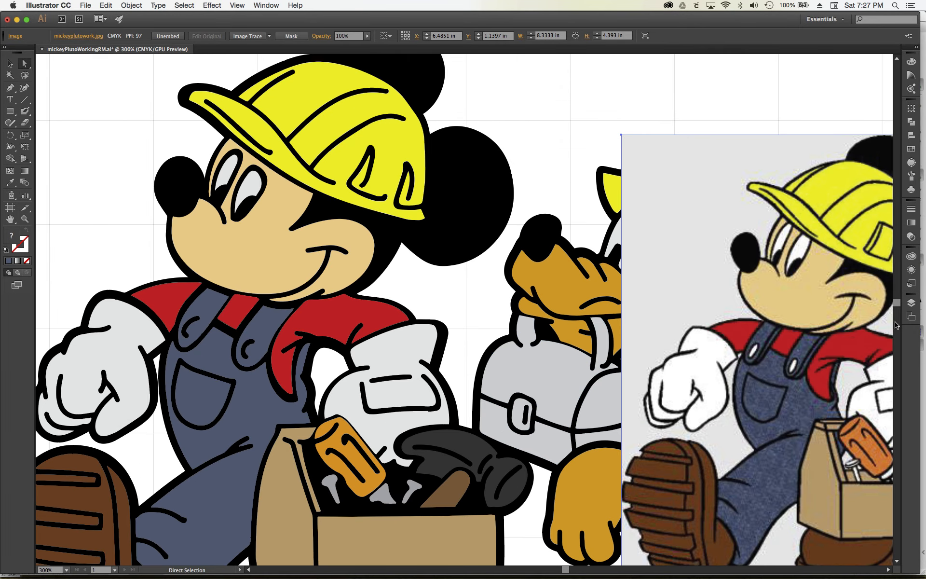
pyautogui.scroll(-5, 896, 309)
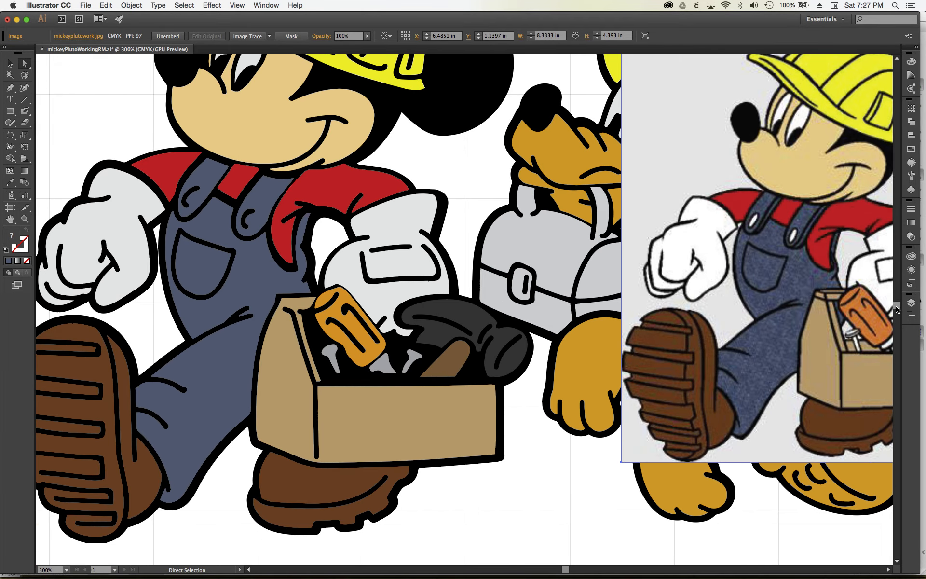
pyautogui.moveTo(566, 570); pyautogui.dragTo(571, 571)
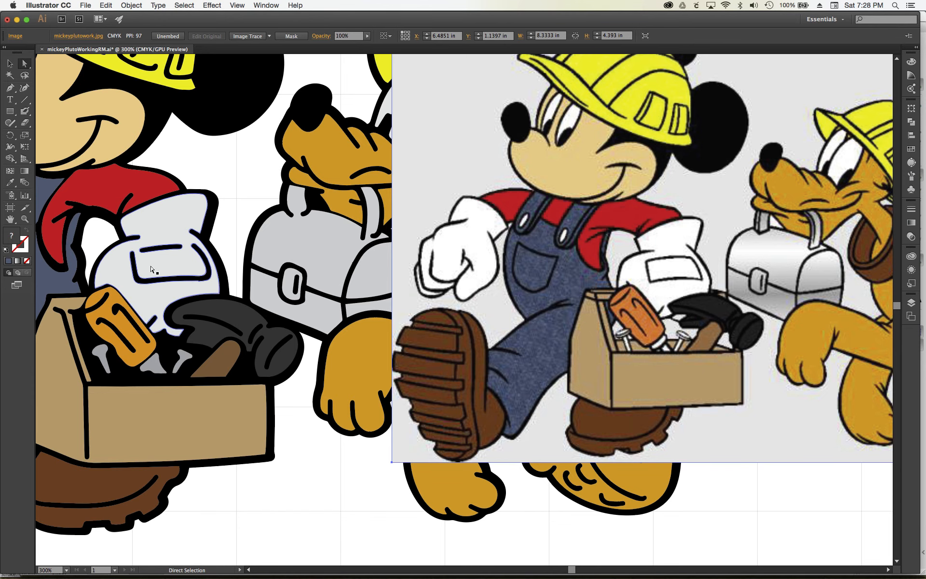
# - Shift the reference image towards Pluto's tail so his traced head, lunchbox and front legs are uncovered for comparison
pyautogui.press('super+minus')
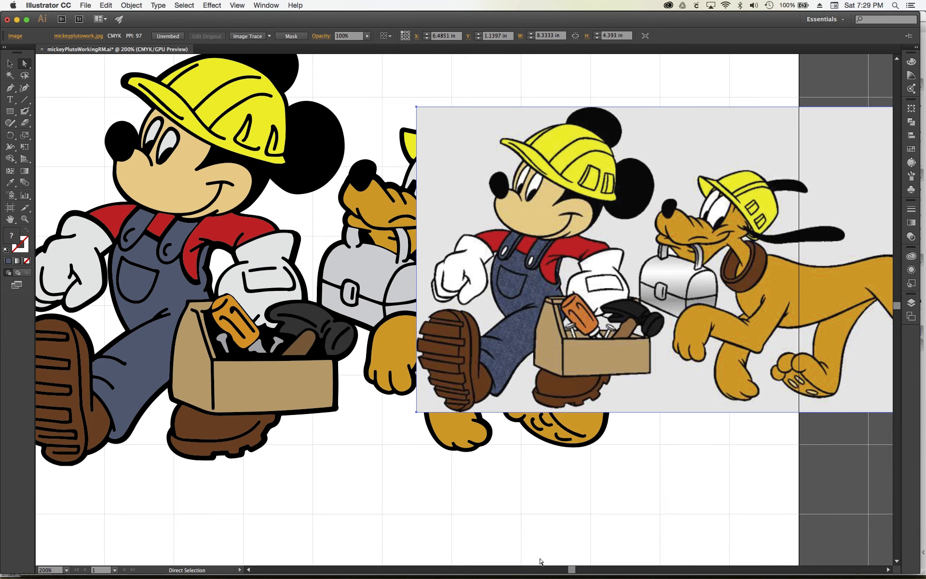
pyautogui.moveTo(573, 569); pyautogui.dragTo(578, 569)
pyautogui.moveTo(356, 331); pyautogui.dragTo(439, 332)
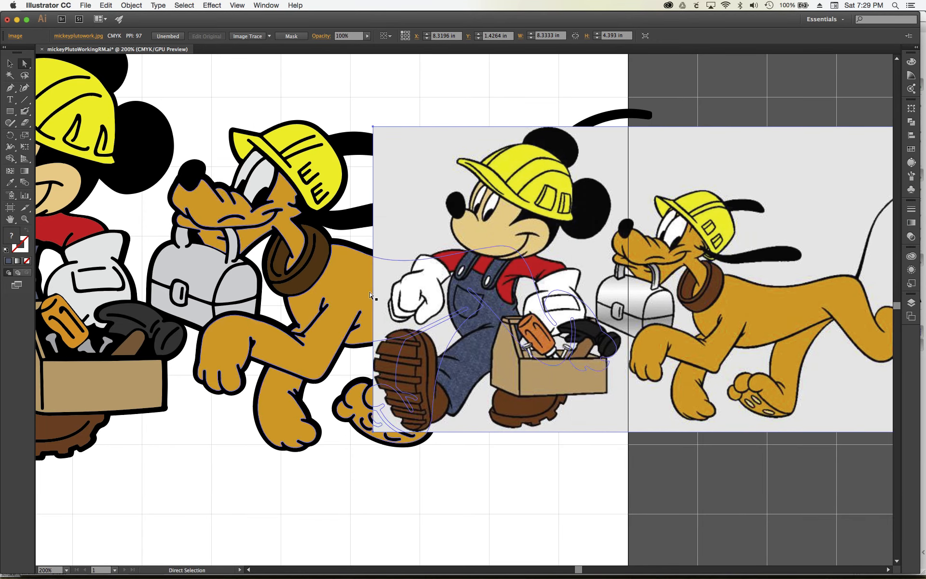
# - Select Pluto's brown collar compound path to check its shape against the reference, and clear the selection
pyautogui.press('super+equal')
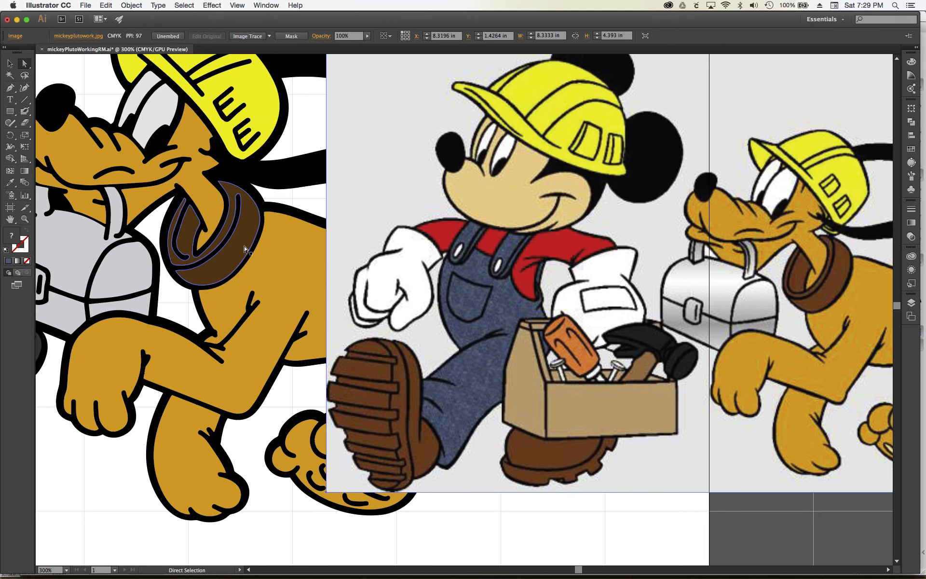
pyautogui.click(246, 249)
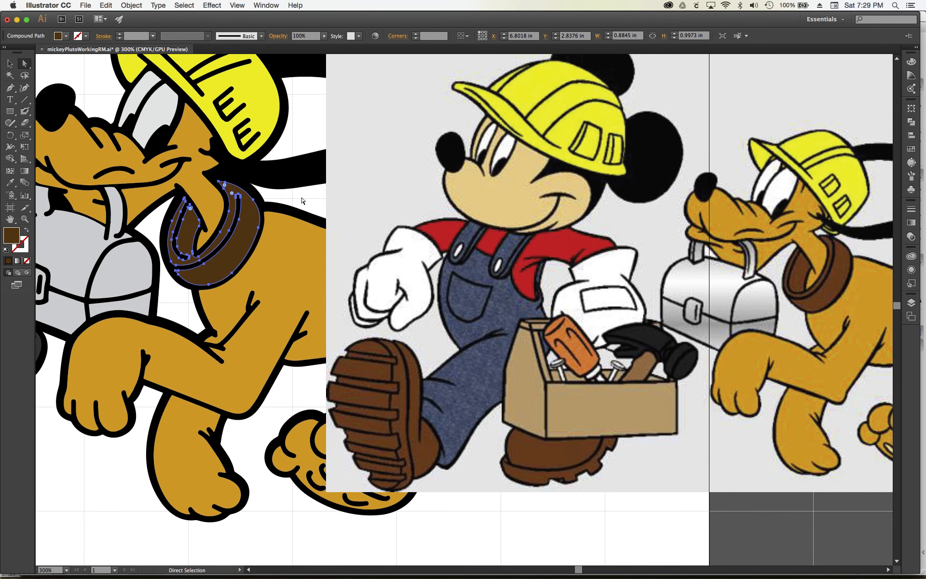
pyautogui.click(303, 202)
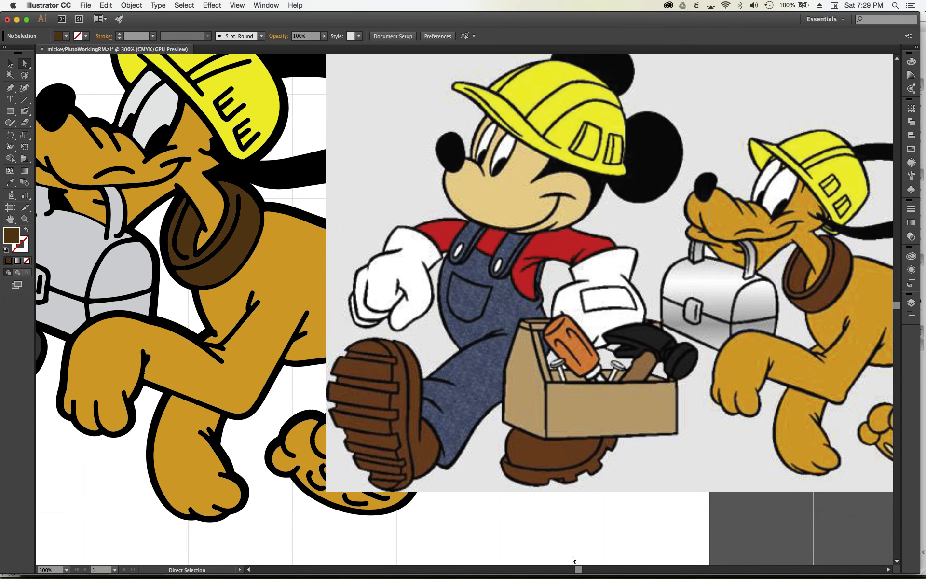
pyautogui.hscroll(-5, 579, 571)
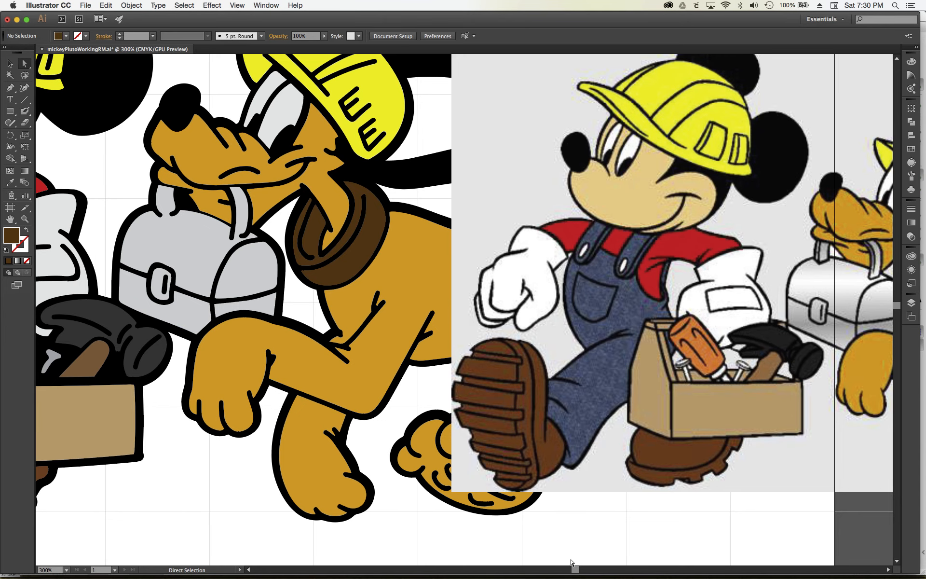
# - Move the reference image over Pluto's front half to compare the traced hind leg and tail with the original
pyautogui.moveTo(574, 570); pyautogui.dragTo(588, 570)
pyautogui.moveTo(428, 394); pyautogui.dragTo(383, 256)
pyautogui.moveTo(450, 263); pyautogui.dragTo(188, 265)
pyautogui.moveTo(588, 569); pyautogui.dragTo(577, 570)
pyautogui.moveTo(599, 298); pyautogui.dragTo(392, 320)
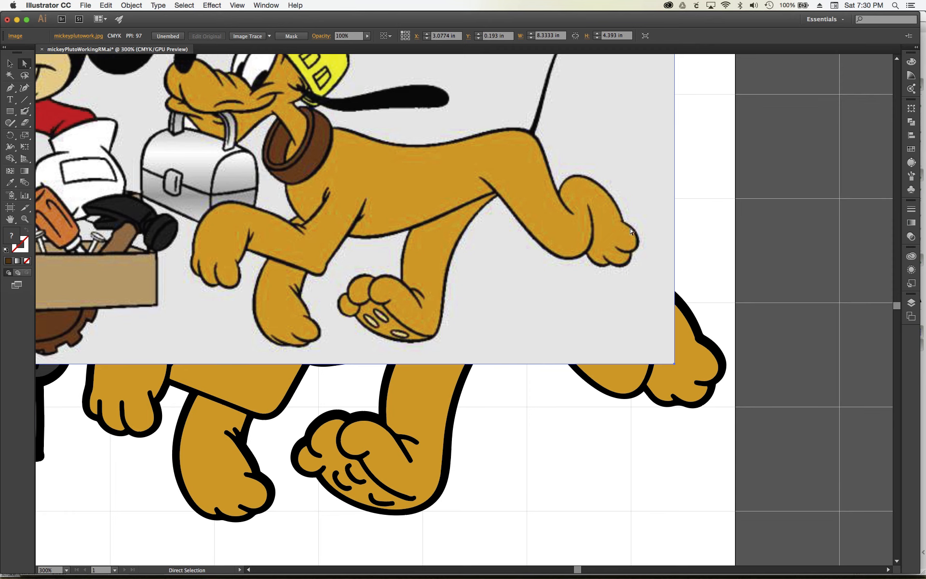
pyautogui.moveTo(644, 155); pyautogui.dragTo(570, 213)
pyautogui.moveTo(532, 138); pyautogui.dragTo(480, 160)
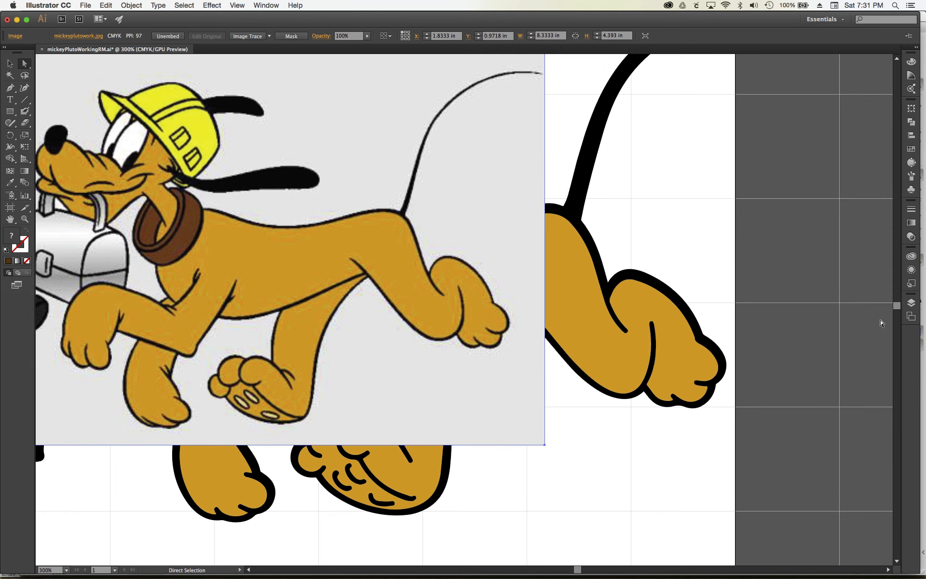
pyautogui.scroll(3, 646, 270)
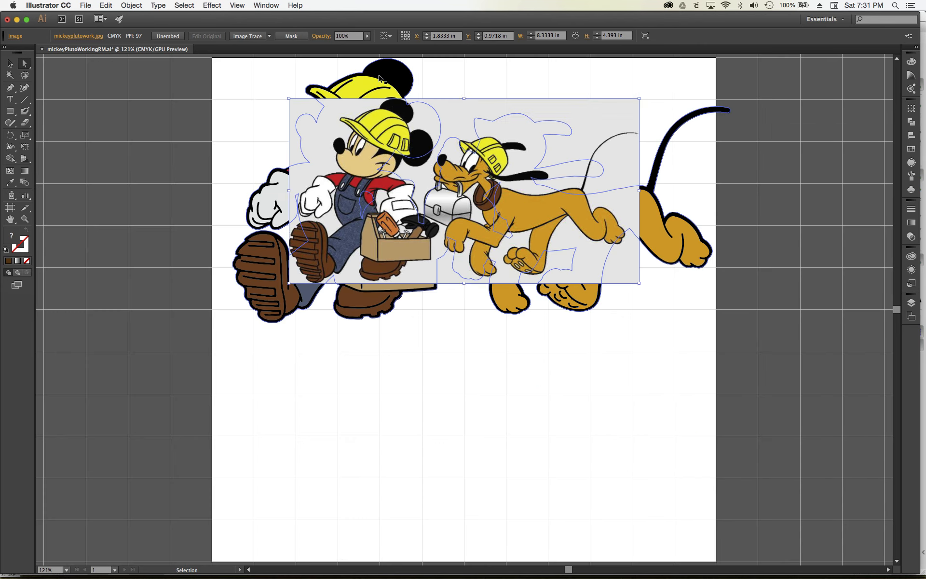
# - Fit the artboard in view, place the reference image below the traced artwork, and deselect it
pyautogui.press('super+0')
pyautogui.moveTo(579, 112); pyautogui.dragTo(579, 350)
pyautogui.click(660, 311)
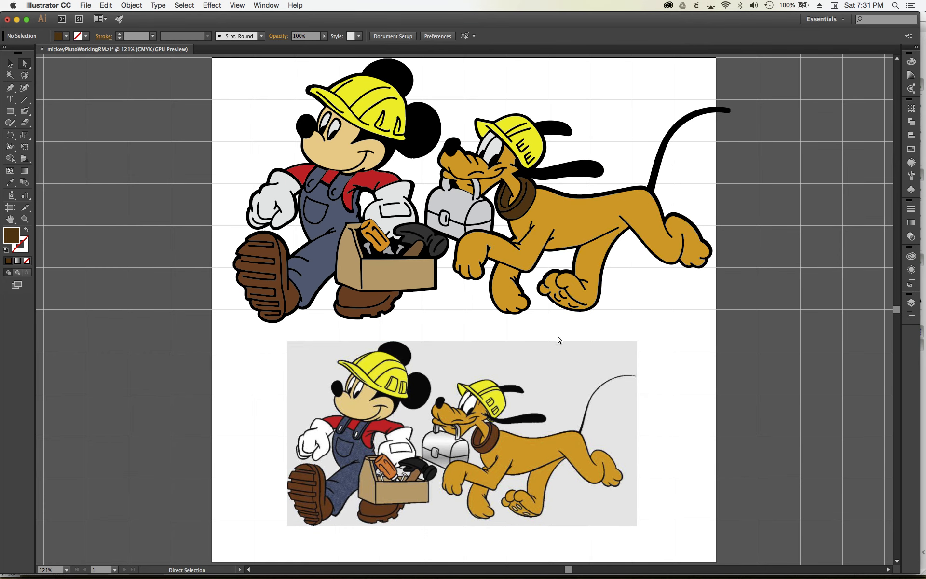